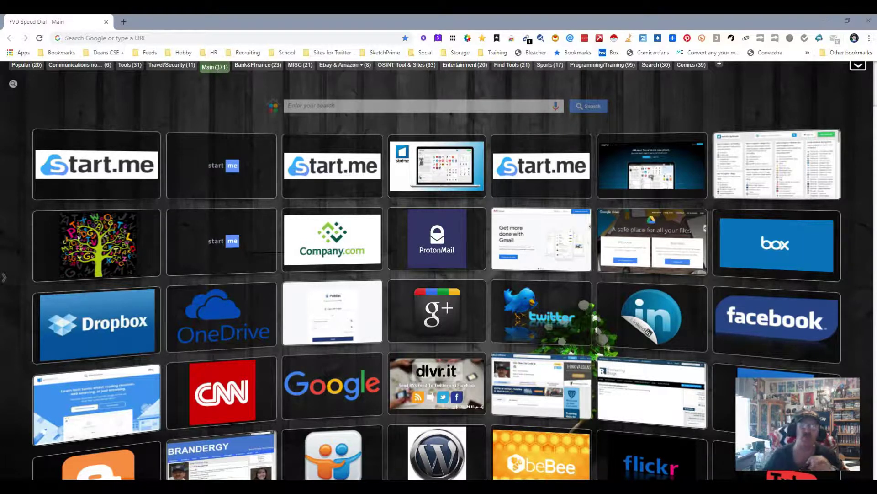
Open the 'MightyText - SMS from PC & Text from Computer' store listing from the toolbar icon's menu
left_click(819, 38)
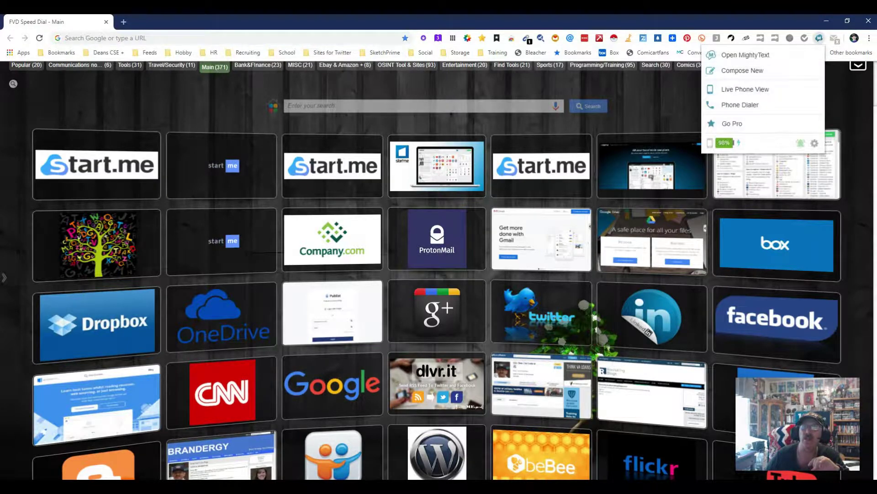
right_click(820, 38)
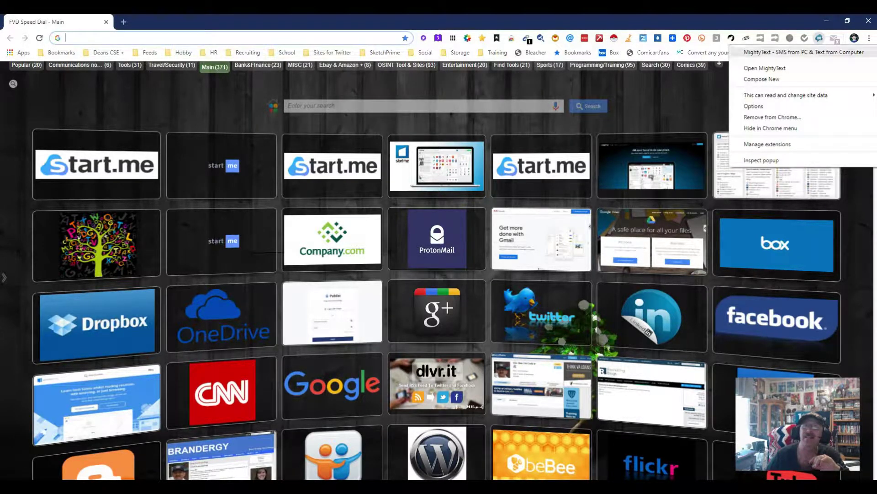
left_click(804, 53)
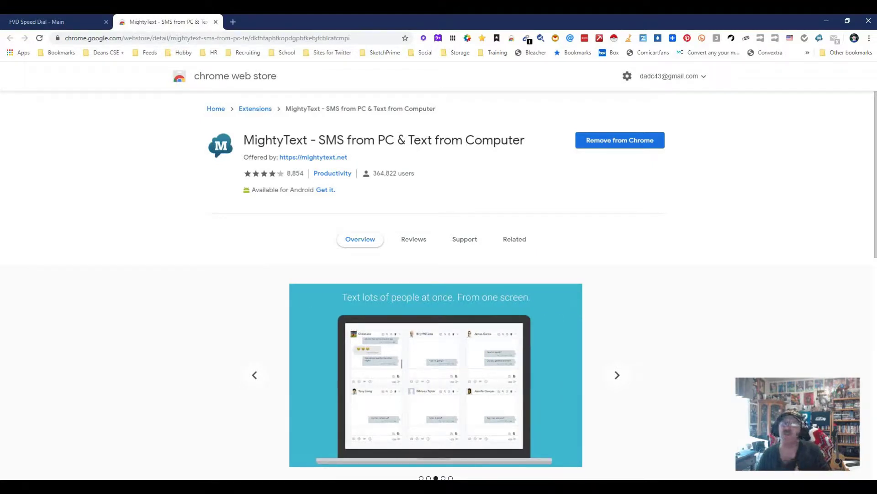
Choose Open MightyText from the extension icon's menu to load the web app inbox
right_click(819, 38)
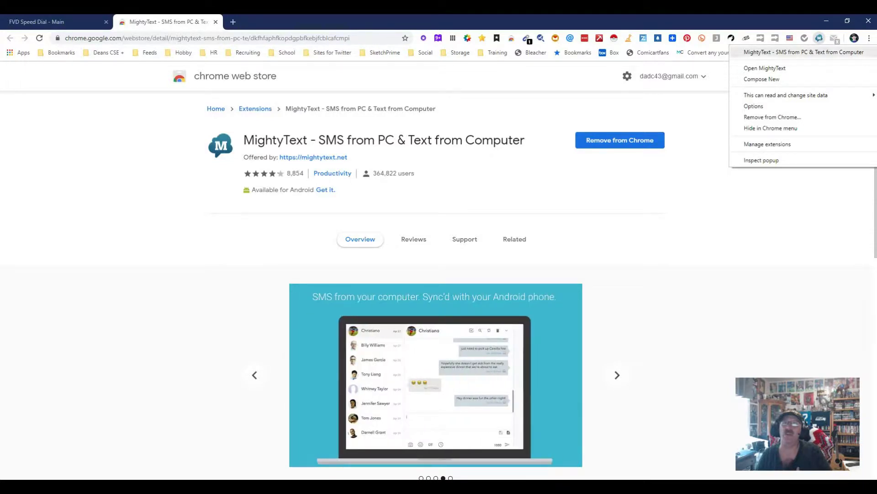
left_click(765, 68)
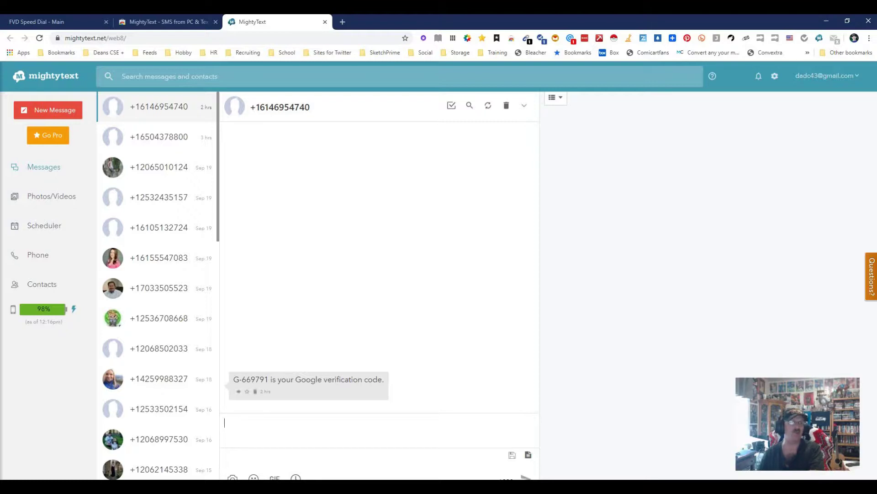
left_click(159, 137)
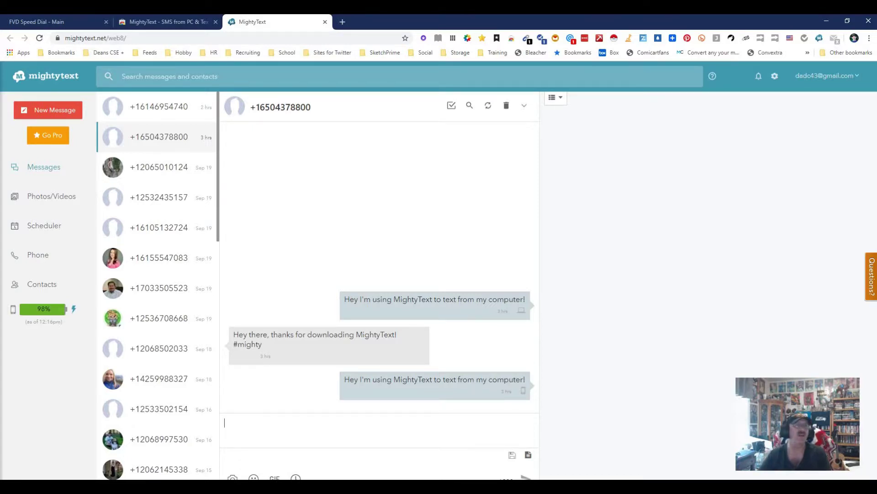
key("ctrl+shift+Tab")
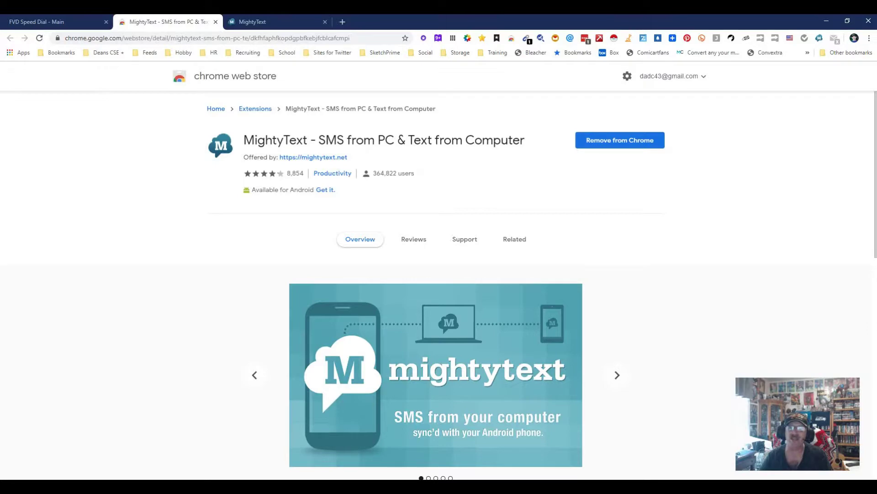
scroll(439, 274, "down", 6)
scroll(440, 274, "up", 1)
scroll(439, 274, "up", 5)
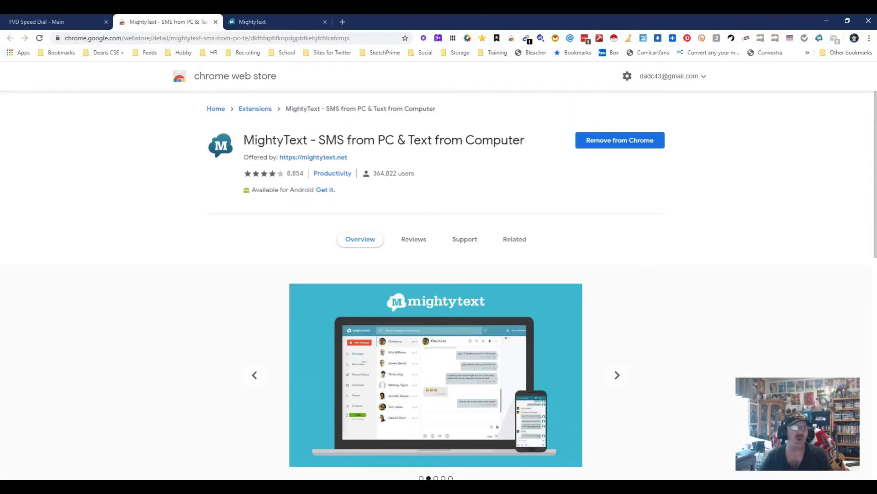
left_click(313, 157)
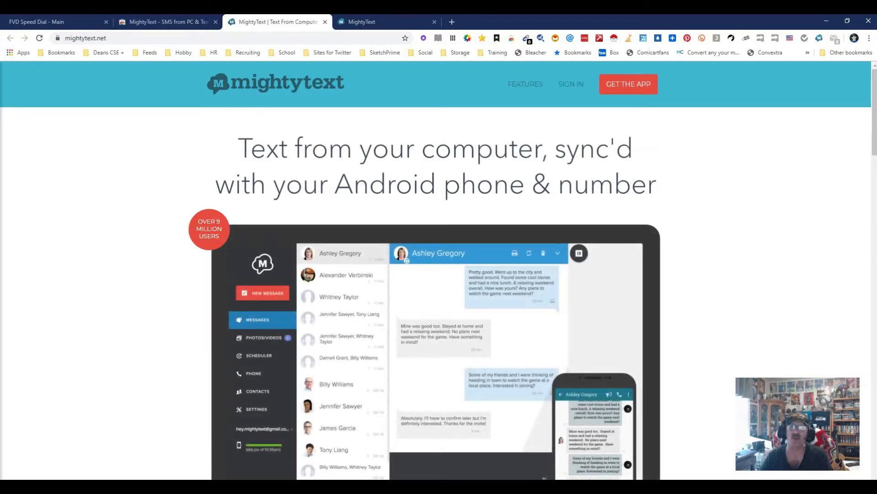
scroll(439, 275, "down", 7)
scroll(439, 274, "down", 10)
scroll(439, 275, "up", 5)
Go to the GET THE APP page from the mightytext.net header
left_click(628, 84)
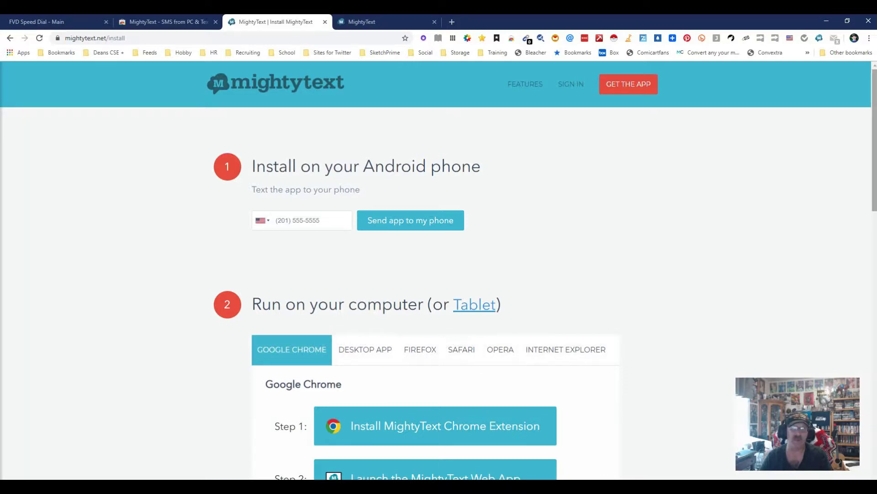
mouse_move(875, 140)
left_mouse_down()
mouse_move(875, 224)
mouse_move(874, 142)
left_mouse_up()
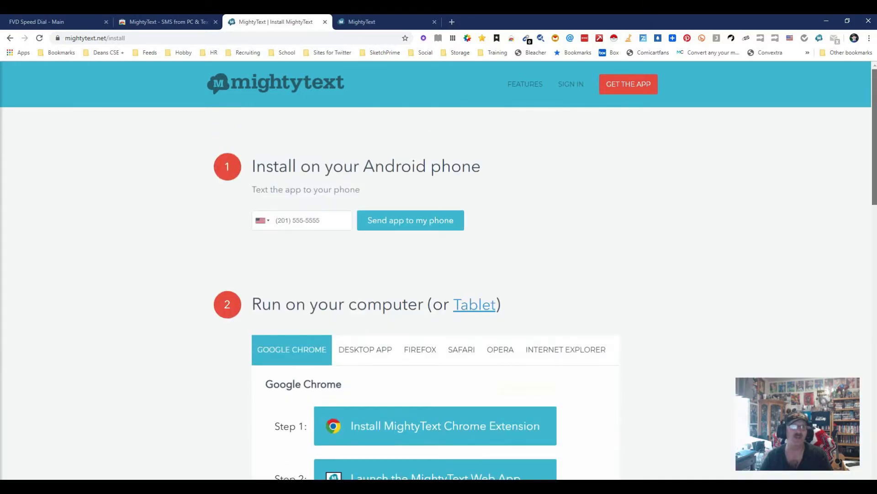
scroll(439, 274, "down", 5)
scroll(439, 275, "down", 2)
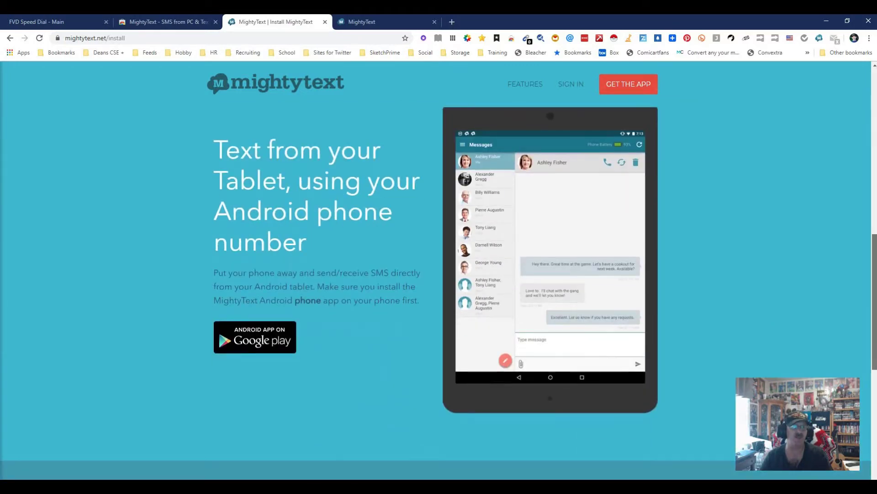